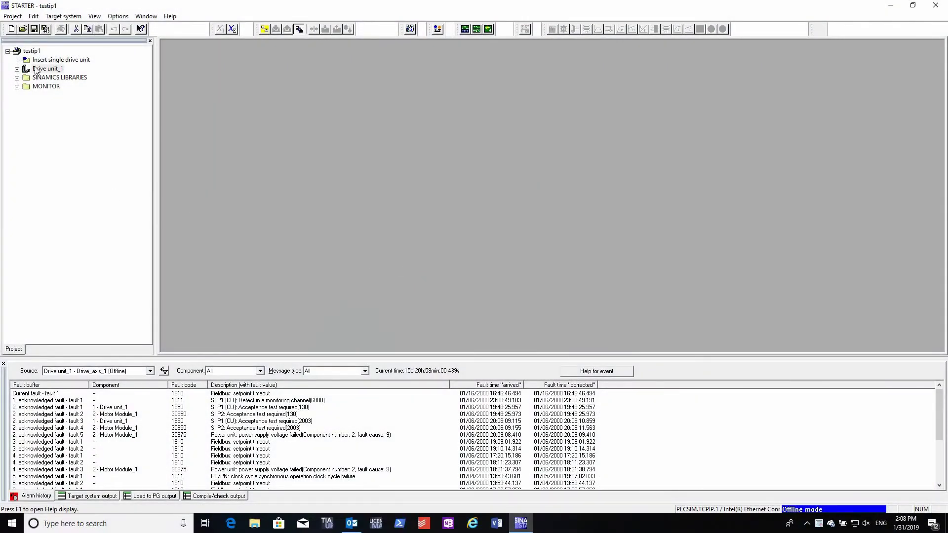
Step: Select Drive unit_1 in project testip1 and connect to the target system
left_click(36, 69)
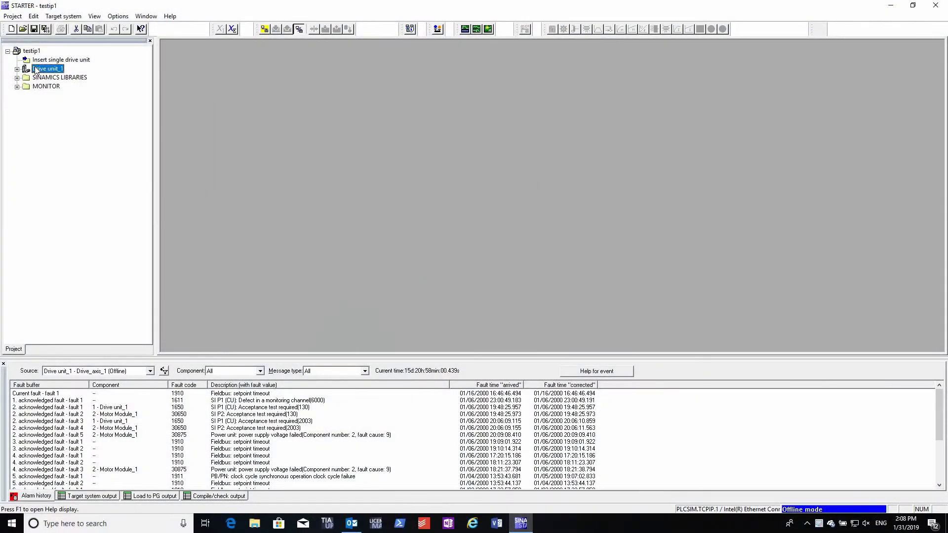
left_click(265, 30)
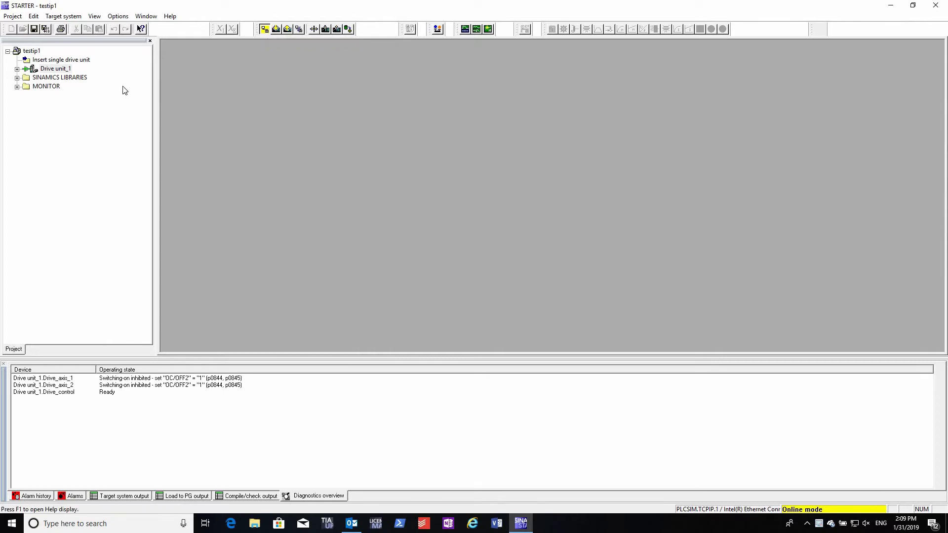
Step: Expand Drive unit_1, Drive_control and the Drives folder in the project tree
left_click(17, 69)
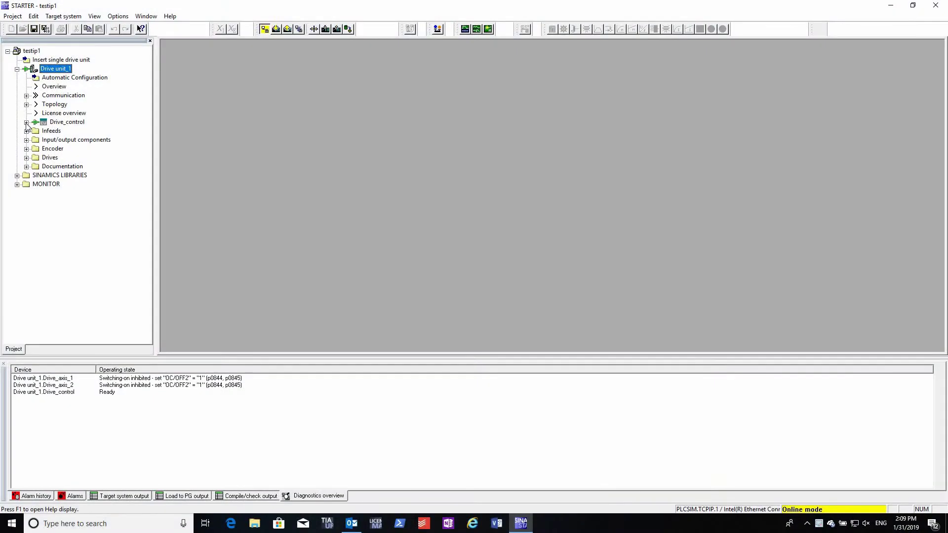
left_click(26, 122)
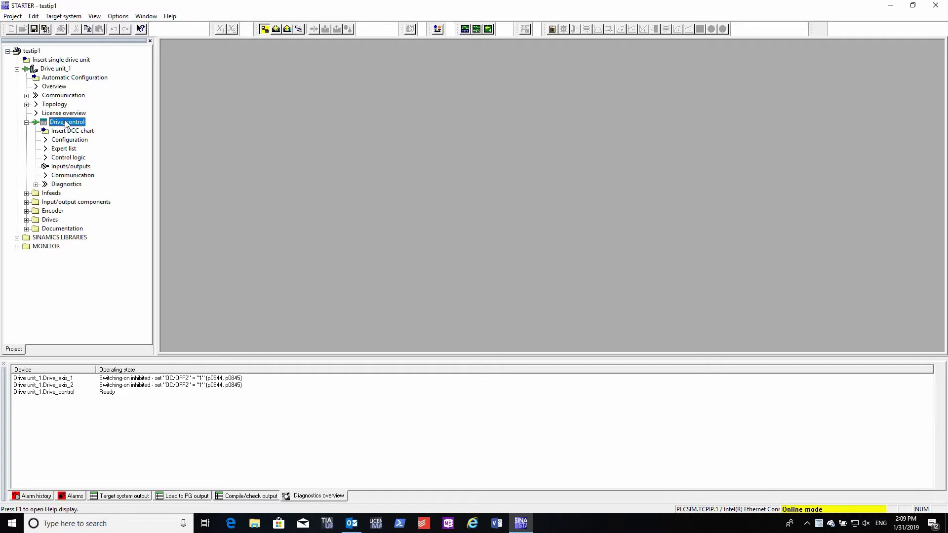
left_click(27, 220)
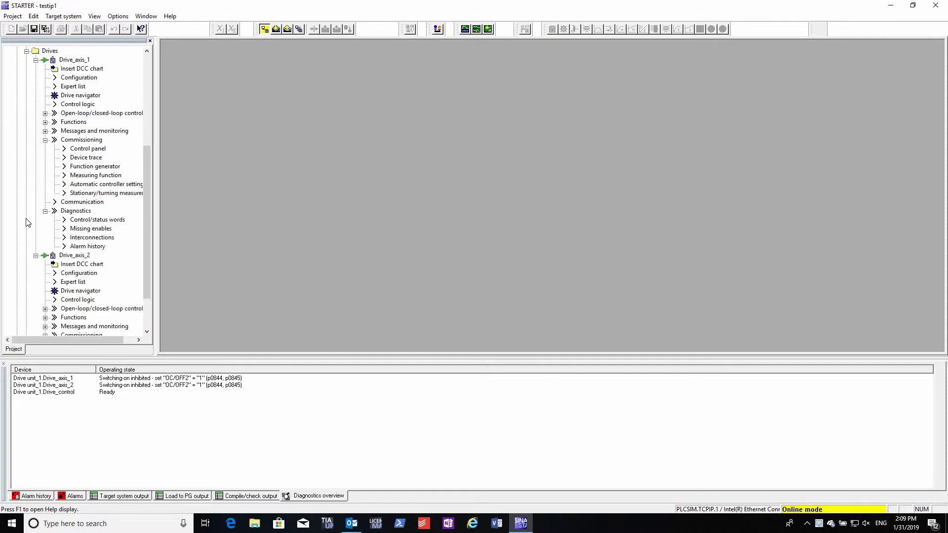
left_click(35, 255)
left_click(36, 105)
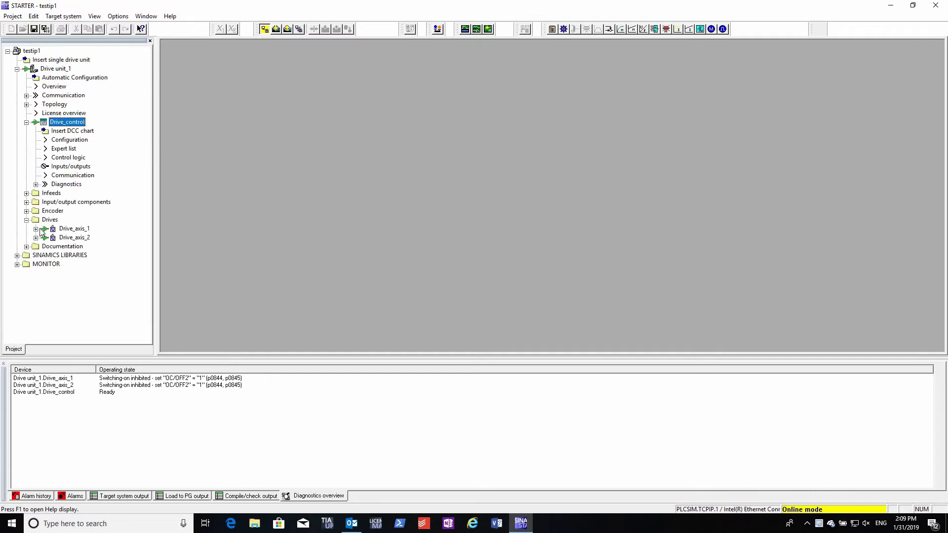
left_click(43, 220)
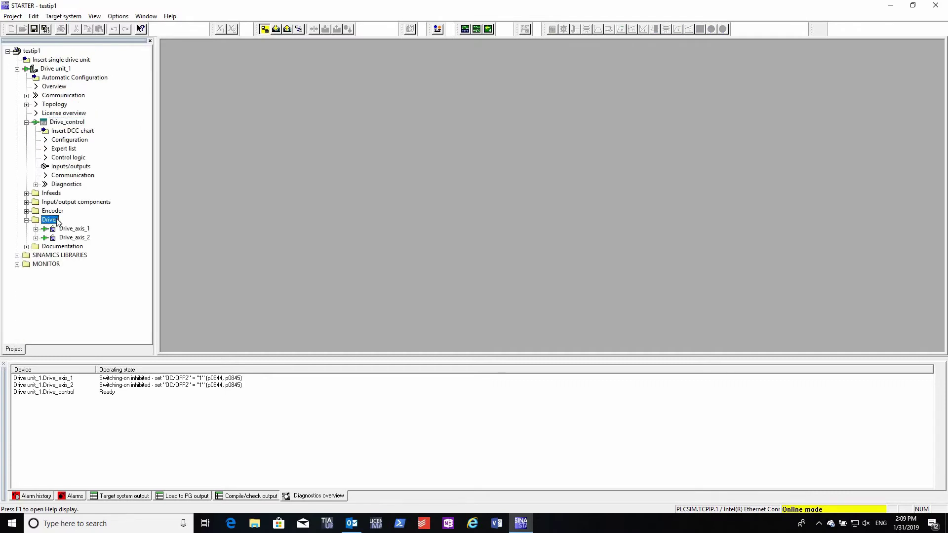
Step: Expand Drive_axis_1 and Drive_axis_2 to show their functions
left_click(36, 229)
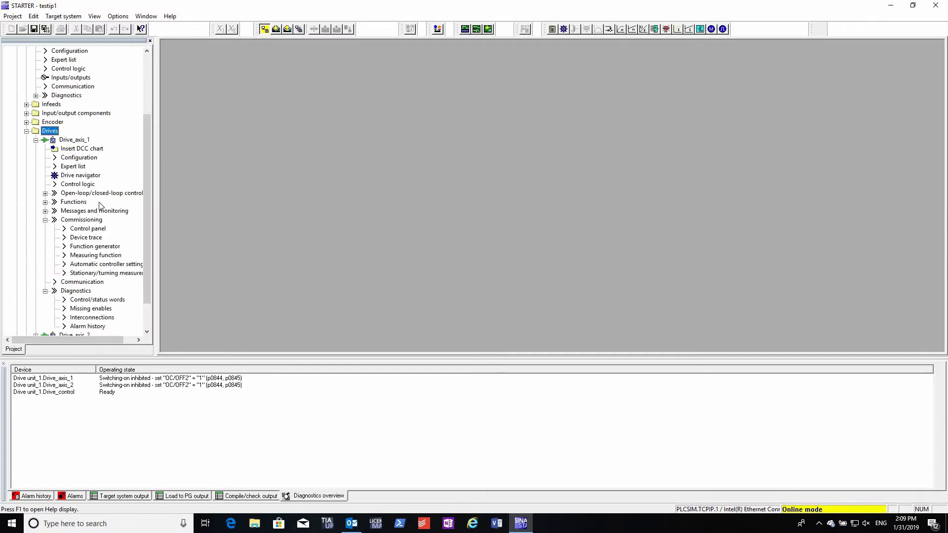
scroll(142, 238, "down", 2)
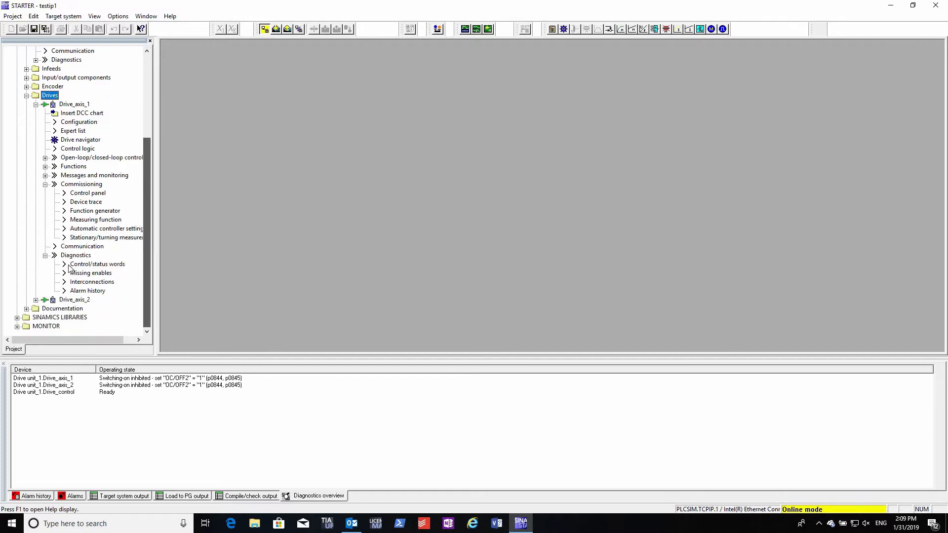
left_click(35, 299)
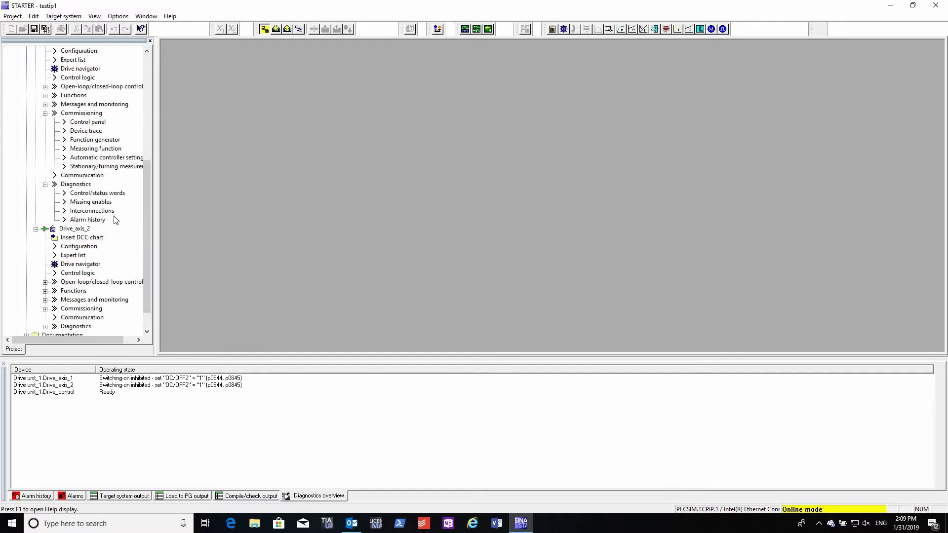
scroll(143, 230, "down", 1)
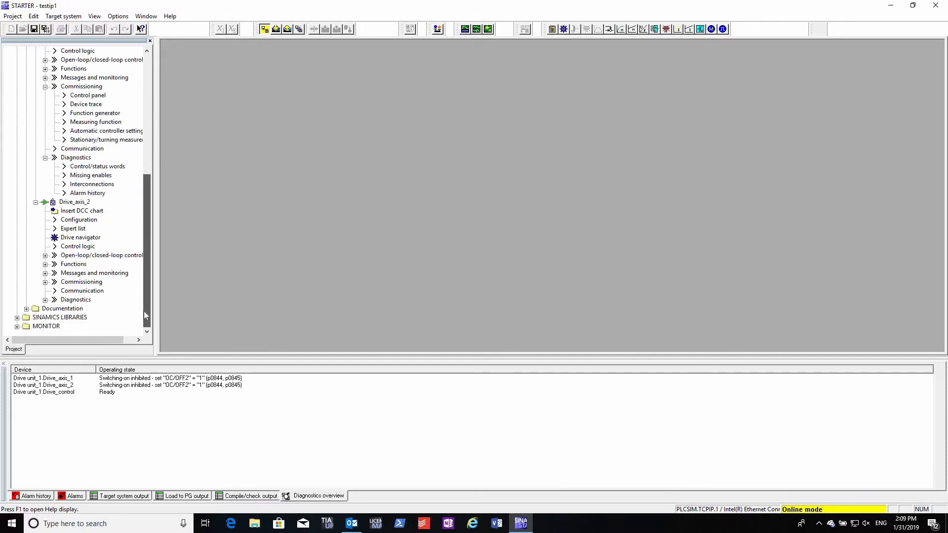
Step: Review Drive_axis_1's fault buffer, selecting its first fault, then reselect Drive_axis_2 and Drive_axis_1
left_click(74, 497)
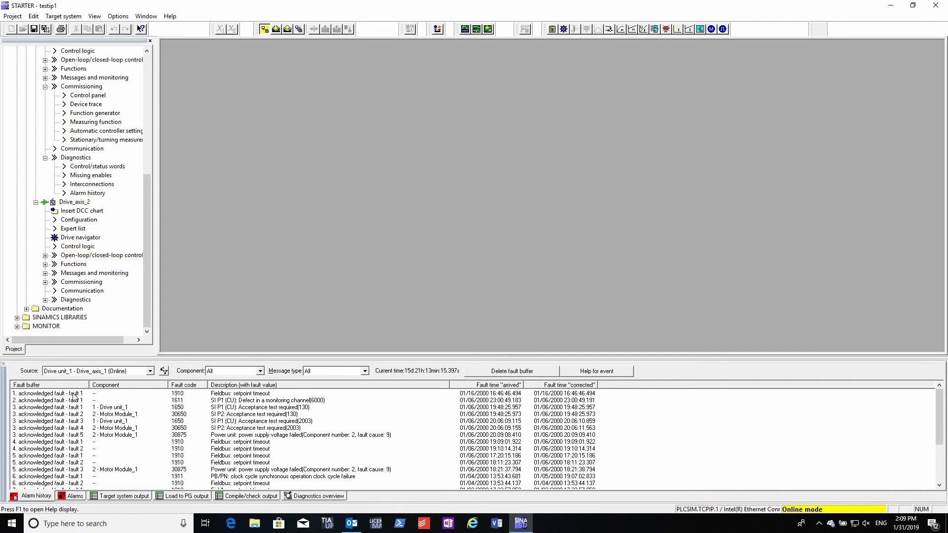
left_click(74, 395)
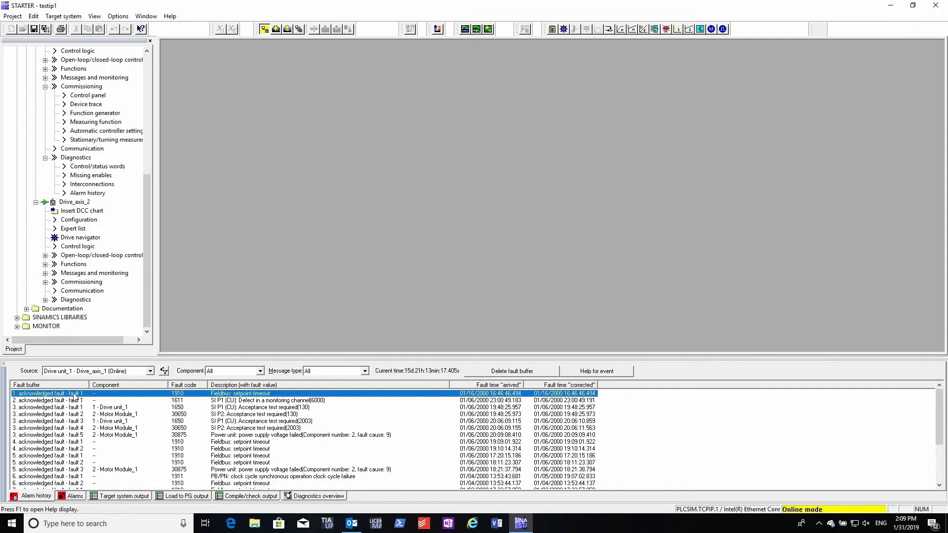
left_click(71, 203)
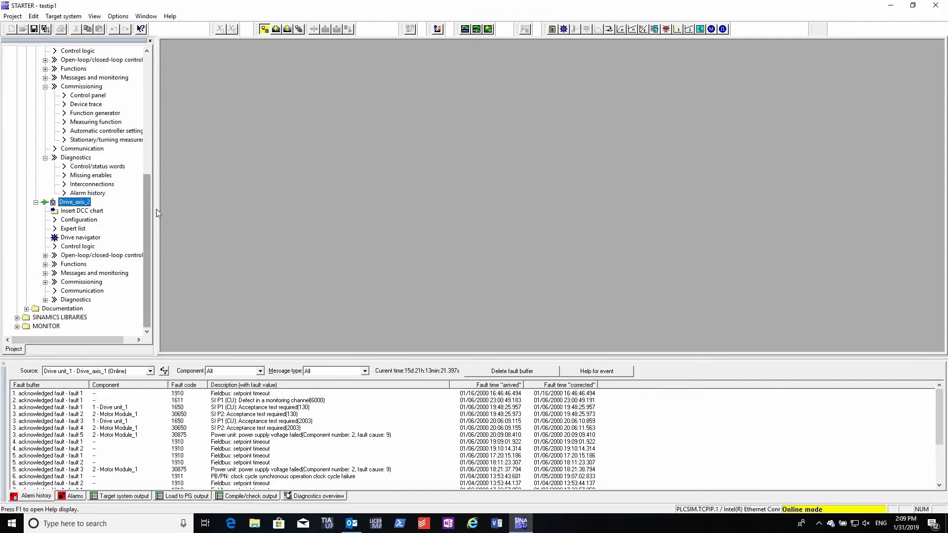
scroll(147, 202, "up", 4)
left_click(74, 113)
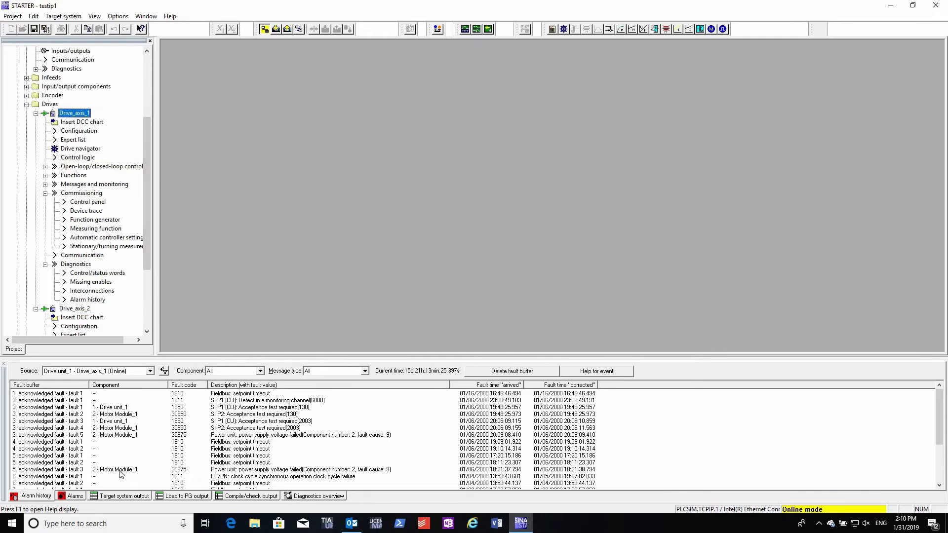
Step: Open the Alarm history under Drive_axis_1's Diagnostics
left_click(78, 497)
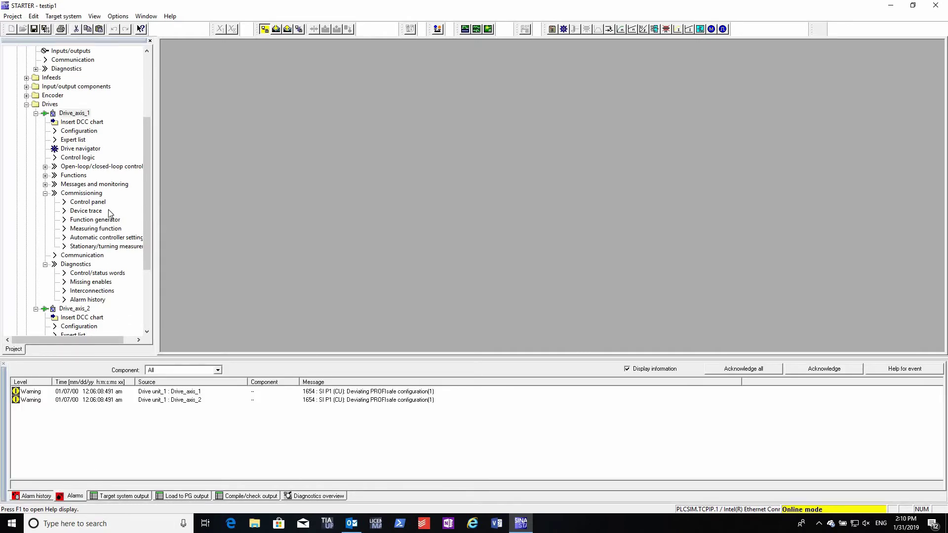
left_click(148, 192)
scroll(127, 243, "down", 2)
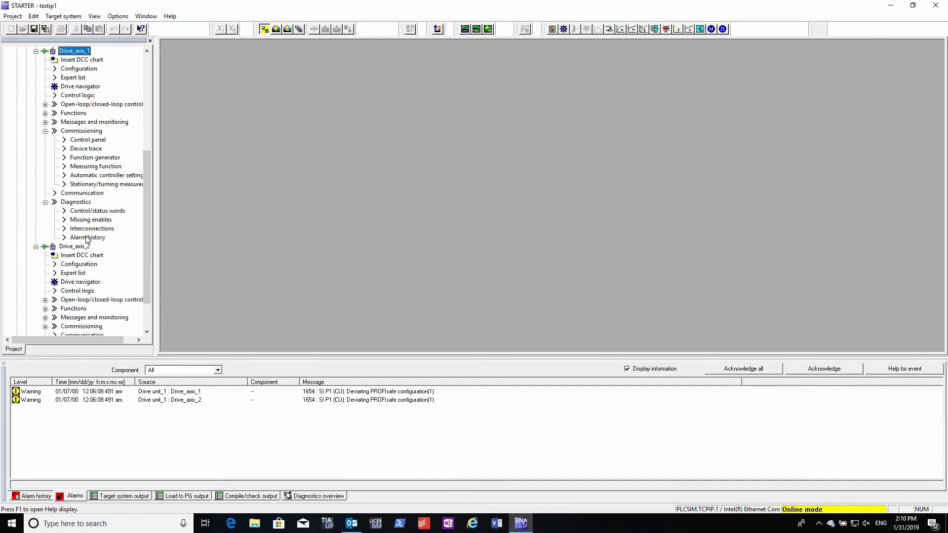
left_click(86, 238)
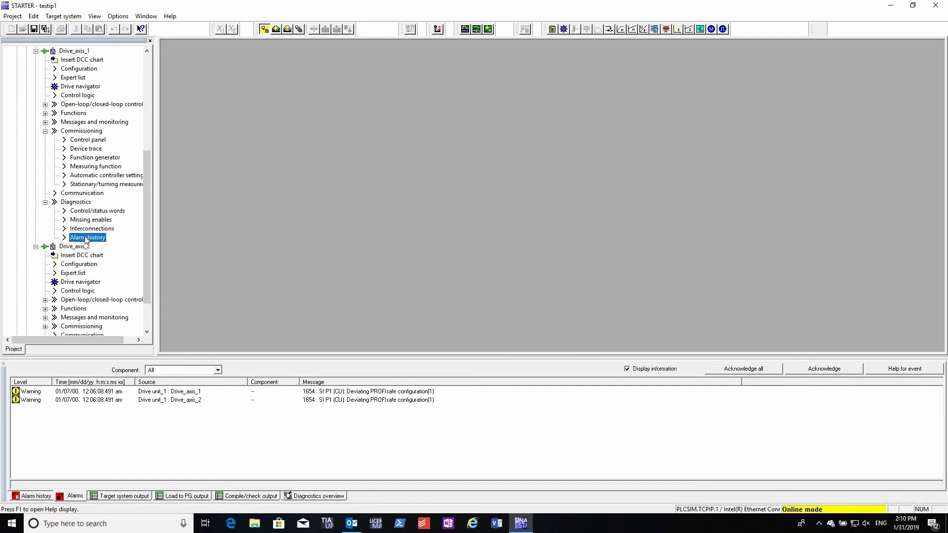
double_click(86, 238)
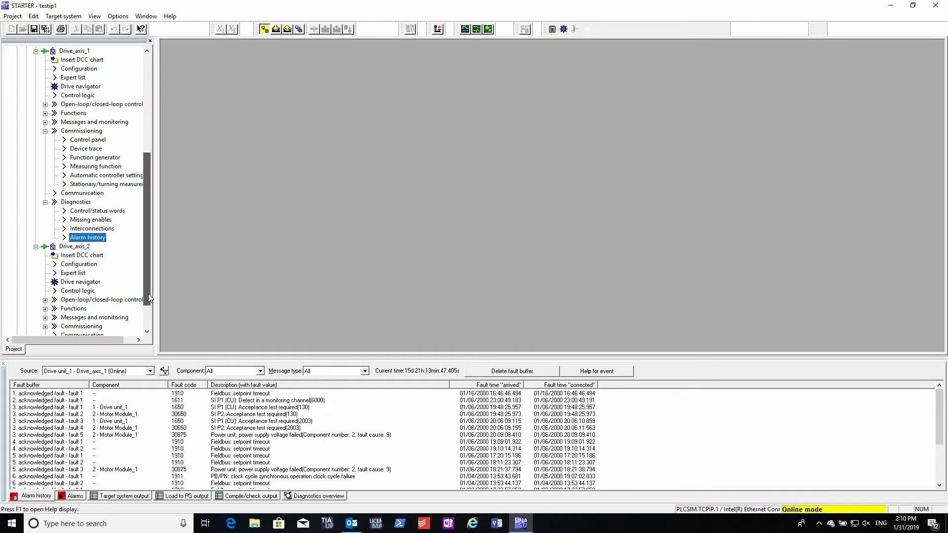
Step: Expand Drive_axis_2's Diagnostics and select its Alarm history item
left_click_drag(147, 280, 78, 310)
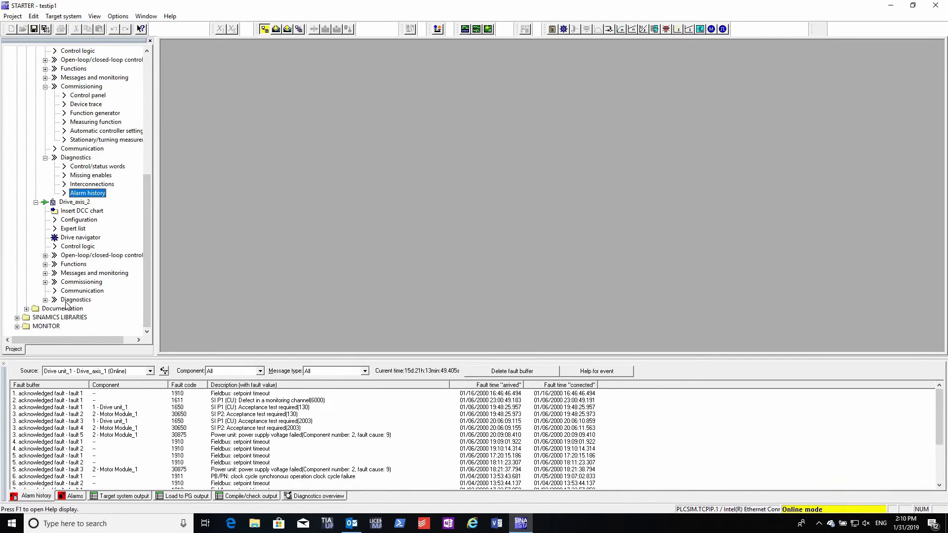
left_click(44, 300)
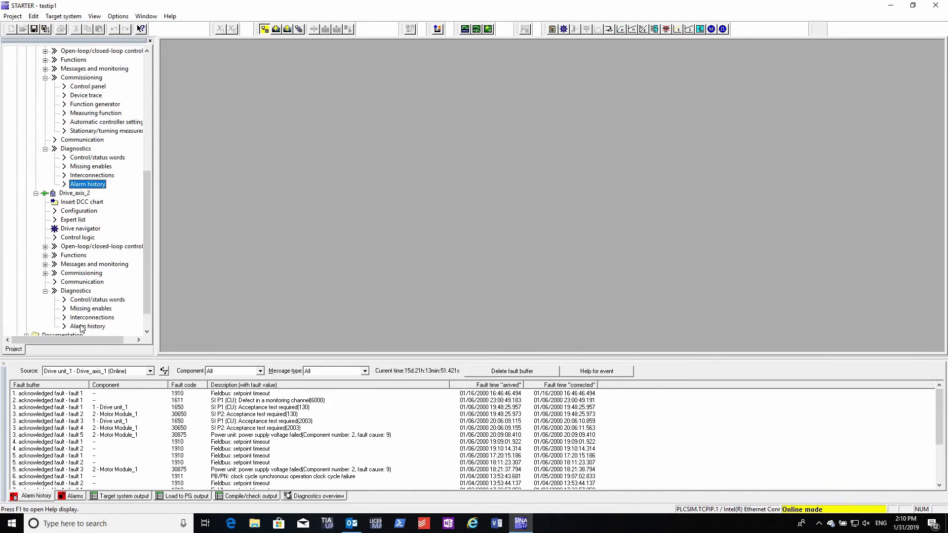
left_click(82, 327)
Step: Open Drive_axis_2's alarm history and inspect the 30040 undervoltage and 1910 setpoint-timeout faults
double_click(82, 327)
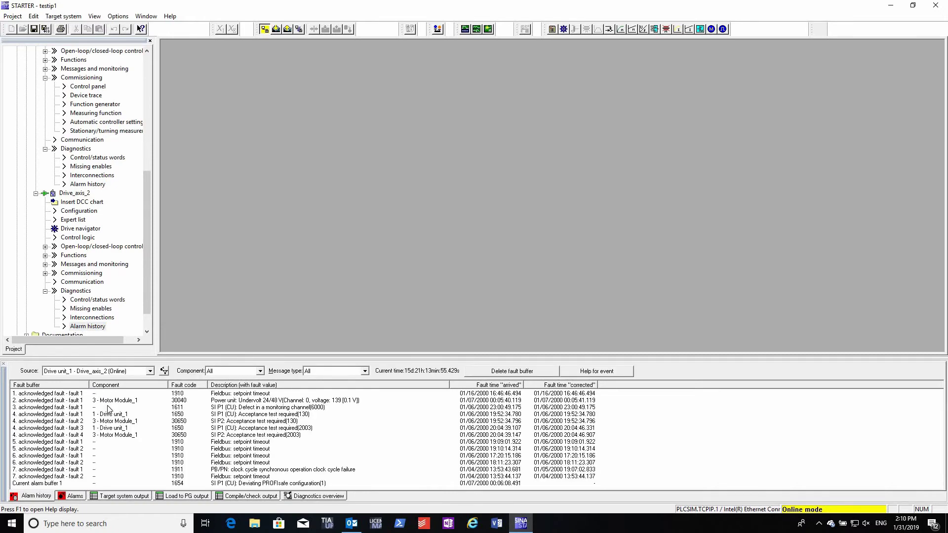
left_click(122, 401)
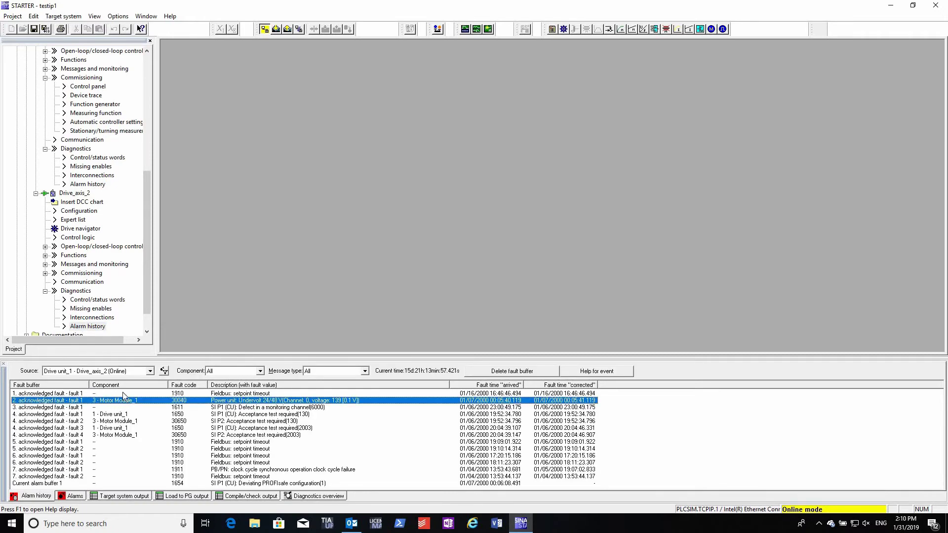
left_click(124, 395)
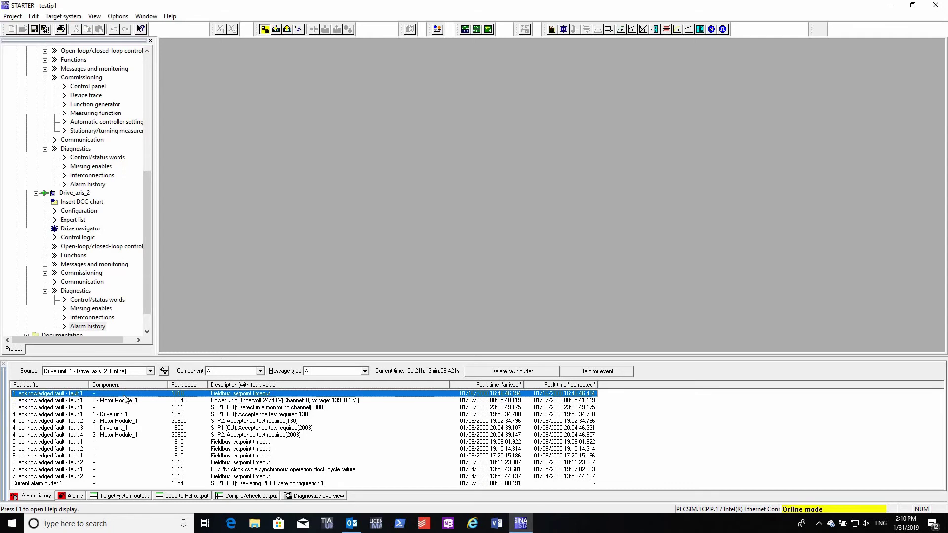
Step: Switch the alarm source to Drive unit_1 - Drive_control (Online)
left_click(150, 371)
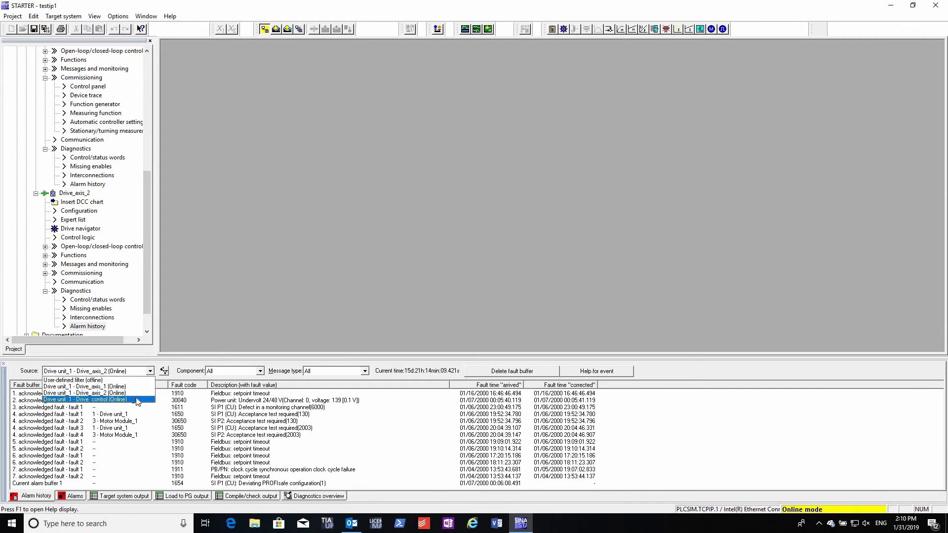
left_click(138, 400)
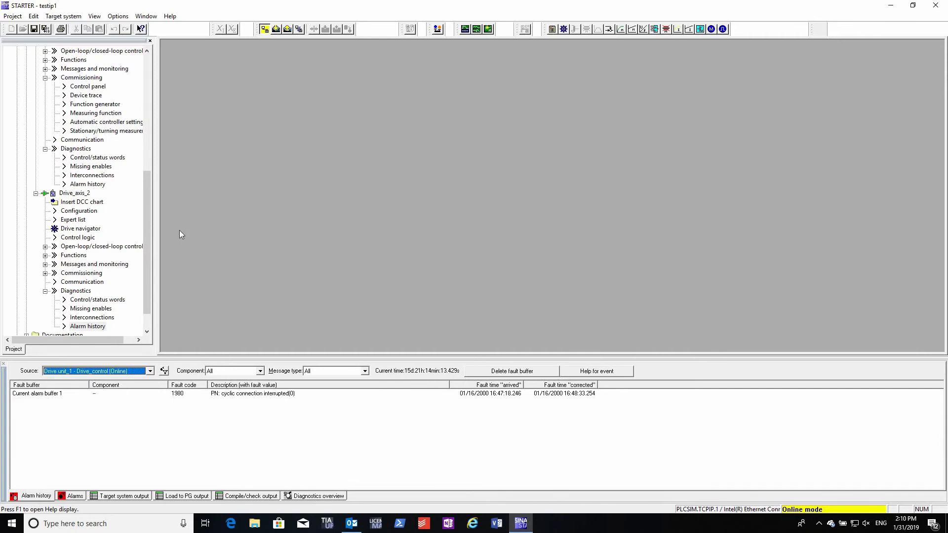
left_click_drag(148, 229, 147, 169)
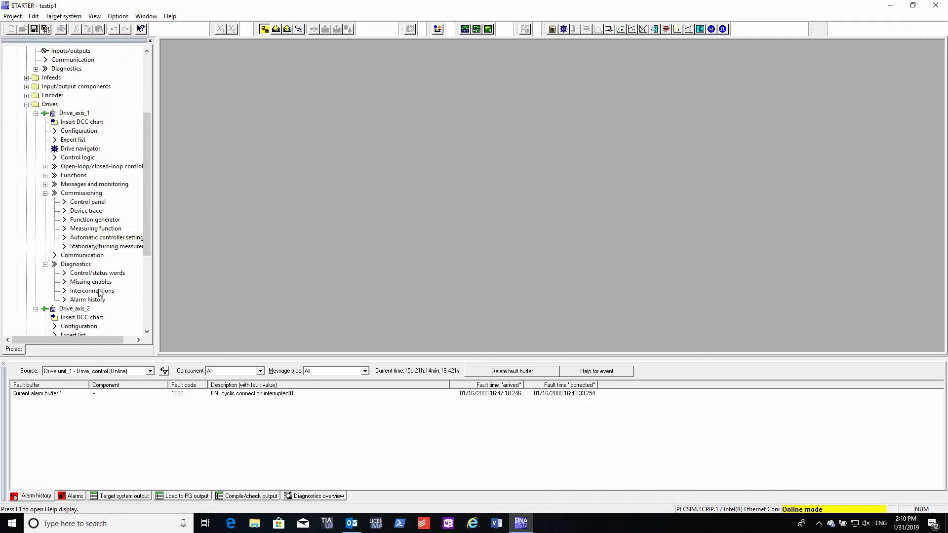
Step: Open Drive_axis_1's Missing enables and Control/status words views, then select Commissioning > Control panel
double_click(101, 284)
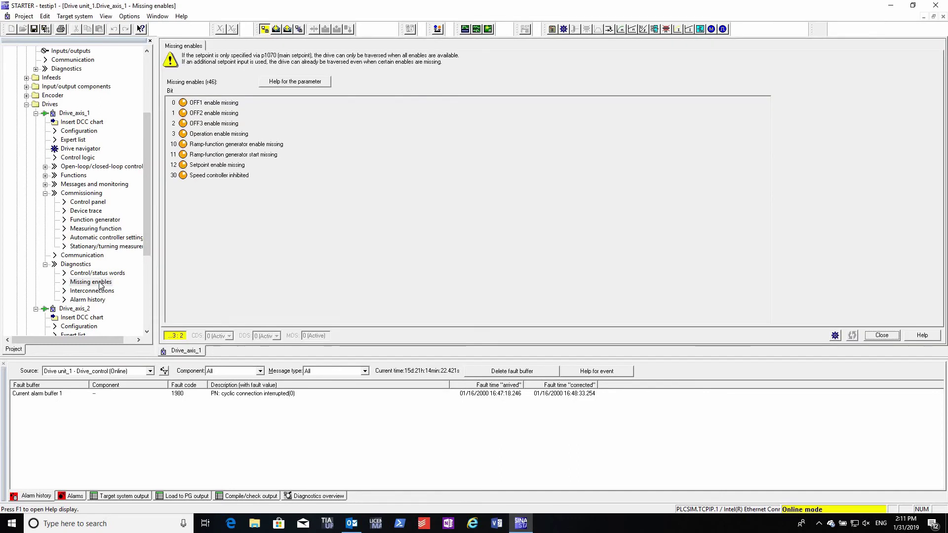
double_click(100, 275)
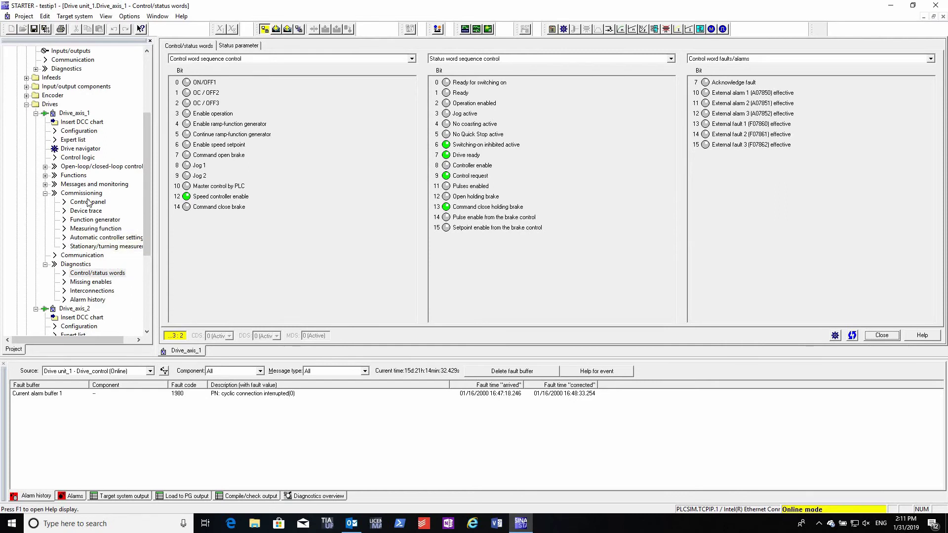
left_click(45, 193)
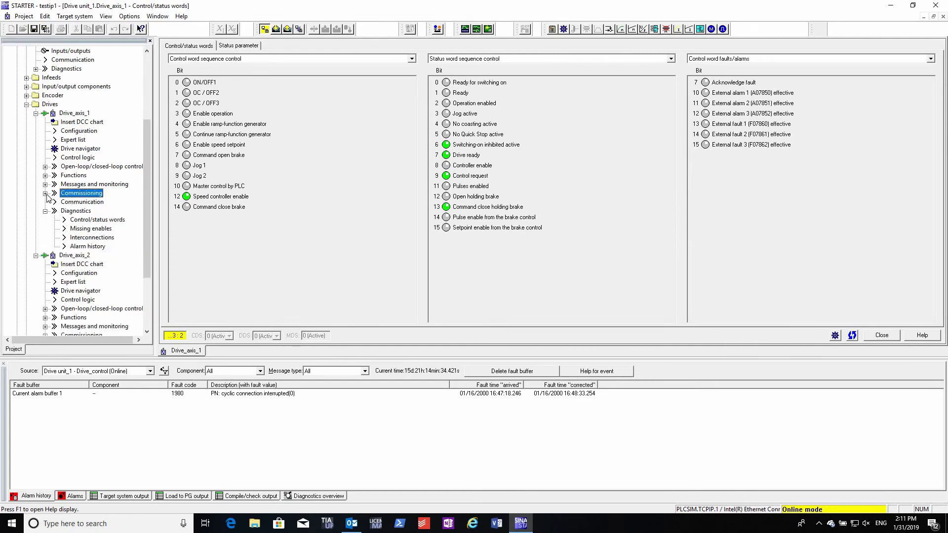
left_click(46, 193)
left_click(78, 193)
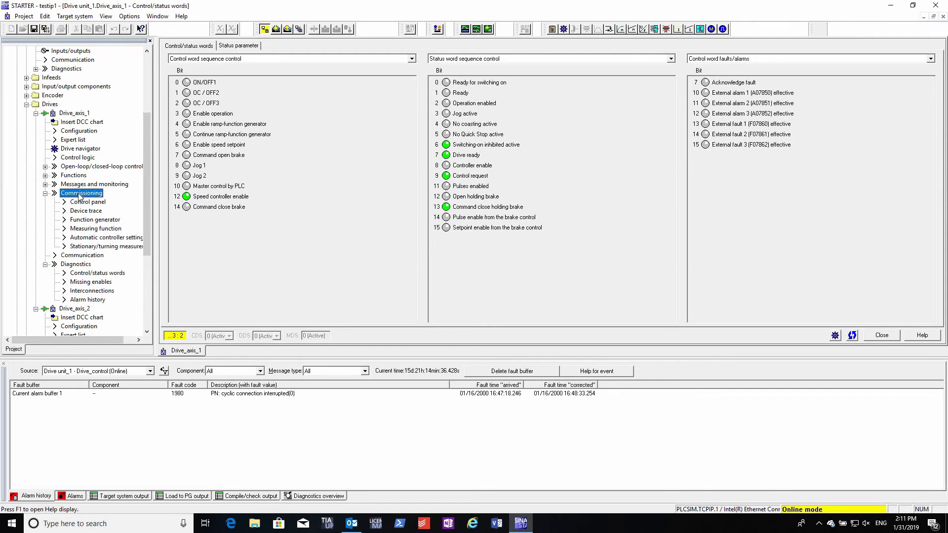
left_click(79, 202)
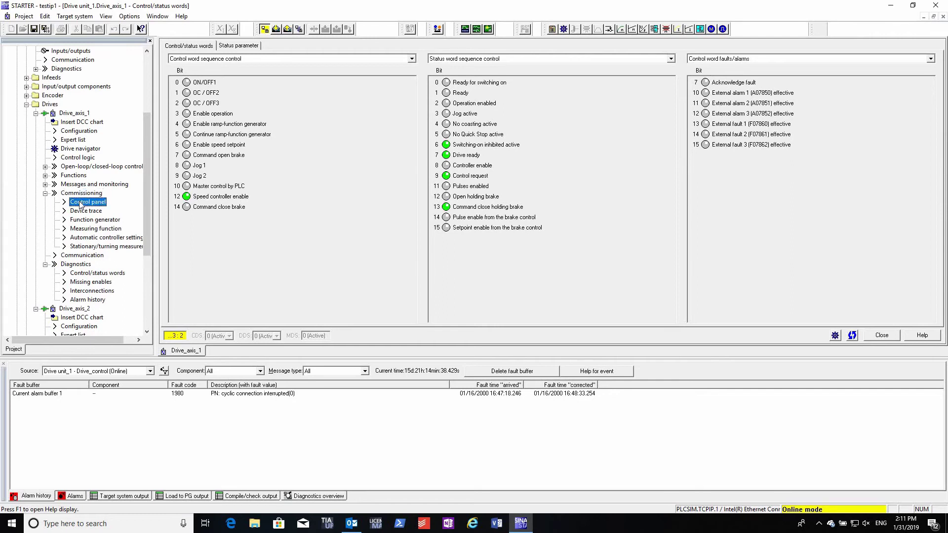
Step: Open Drive_axis_1's control panel, enlarge it, and toggle its diagnostics and control areas off and on
double_click(79, 202)
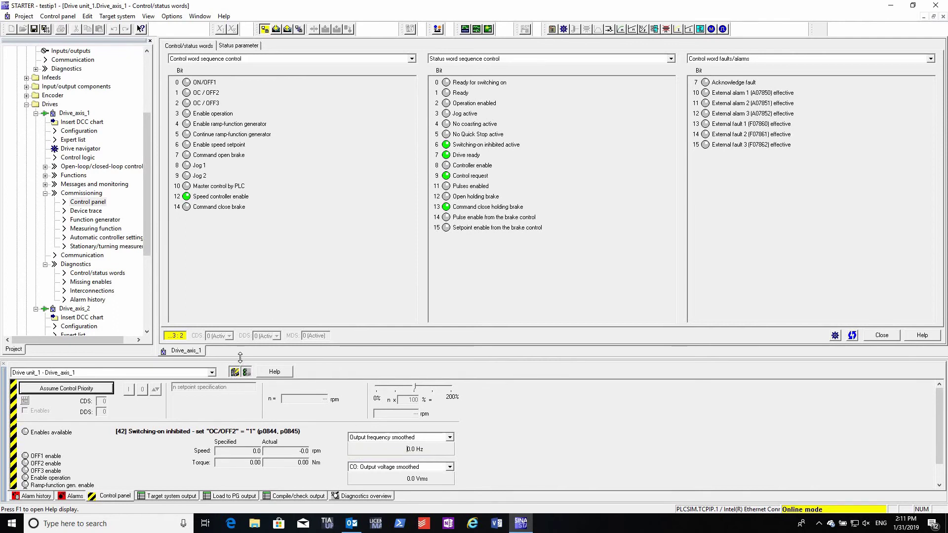
left_click_drag(241, 357, 247, 297)
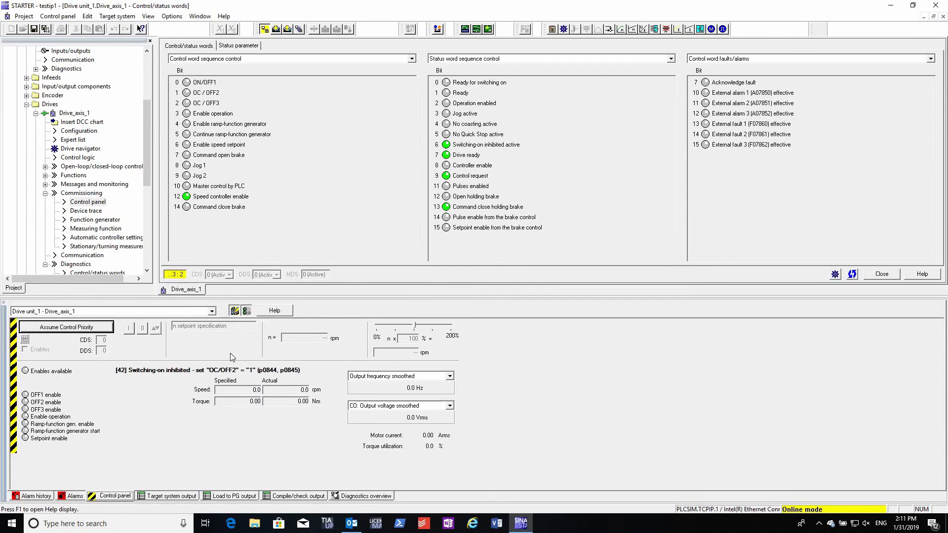
left_click(247, 313)
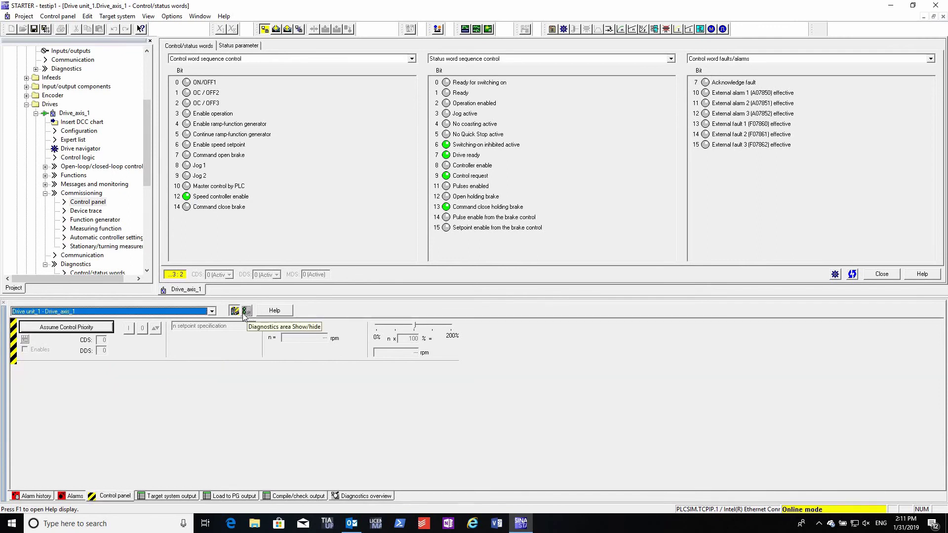
left_click(236, 313)
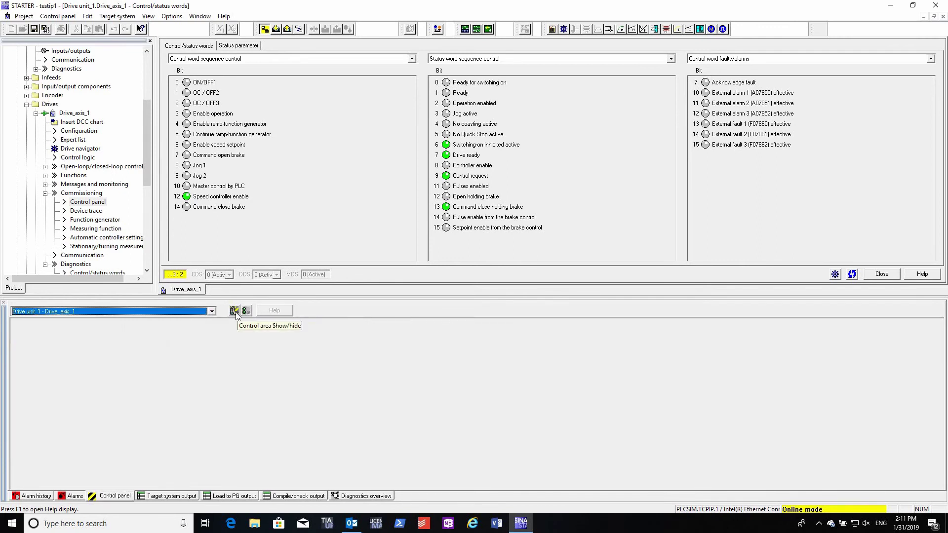
left_click(237, 313)
left_click(247, 312)
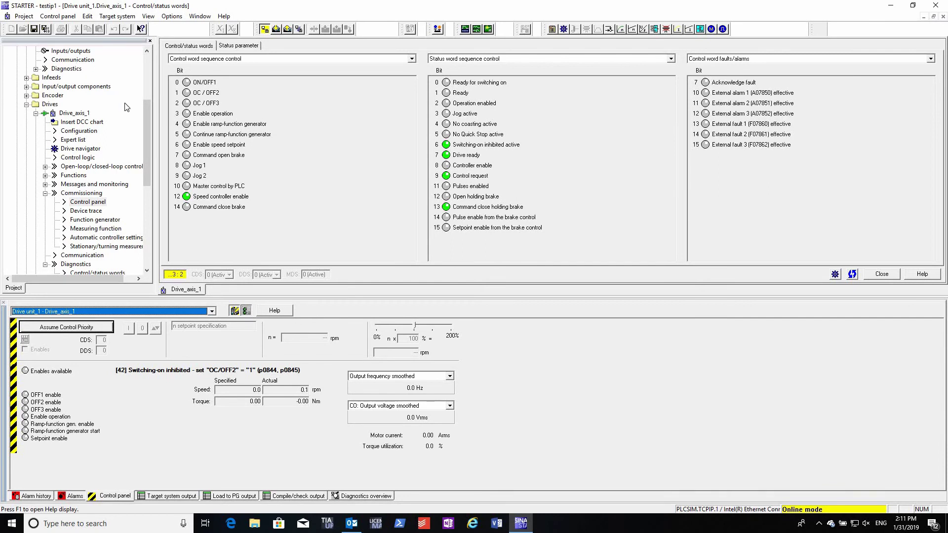
left_click_drag(144, 133, 114, 46)
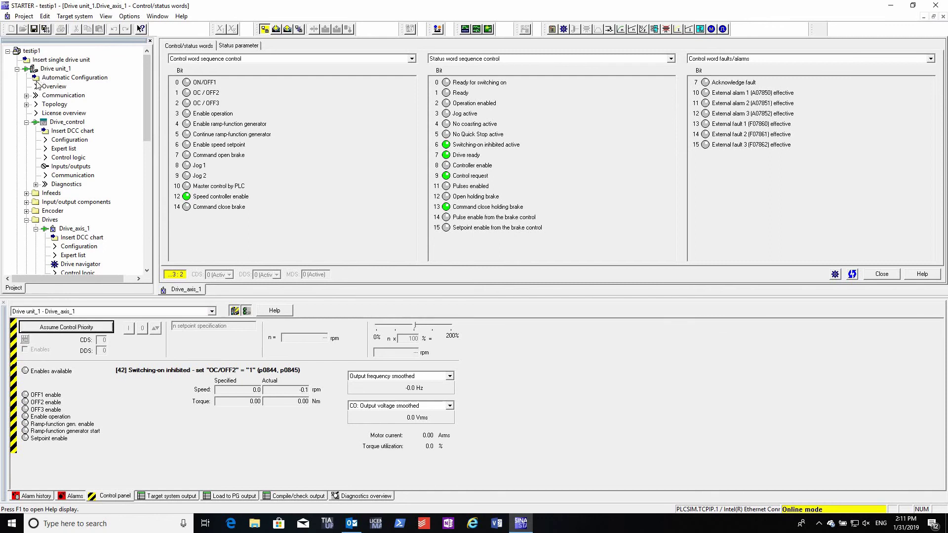
Step: Open Drive unit_1's Topology view and compare it against the Project set topology
left_click(43, 106)
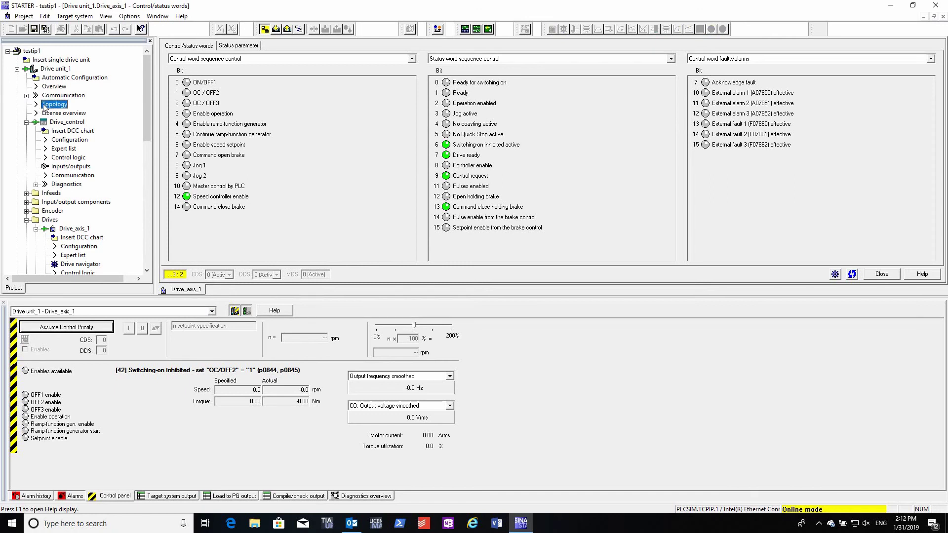
double_click(44, 104)
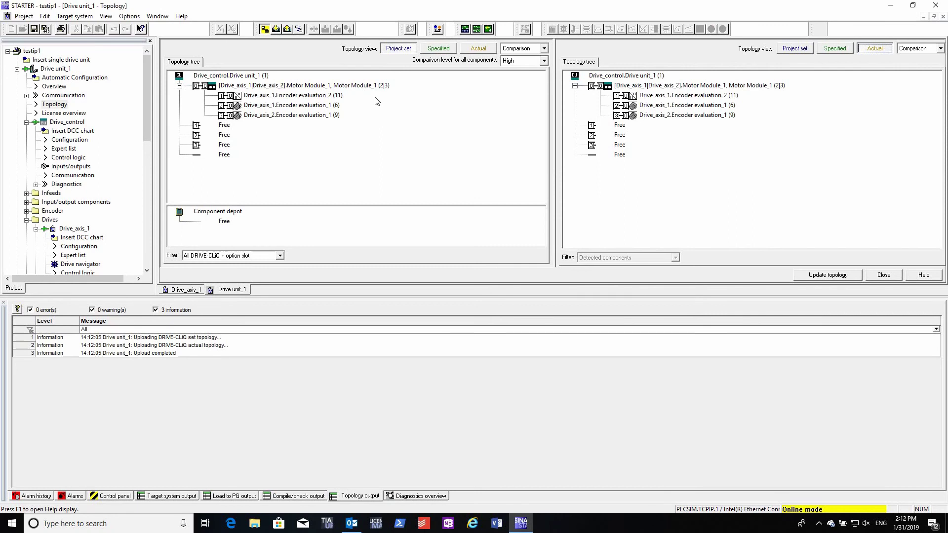
left_click(407, 51)
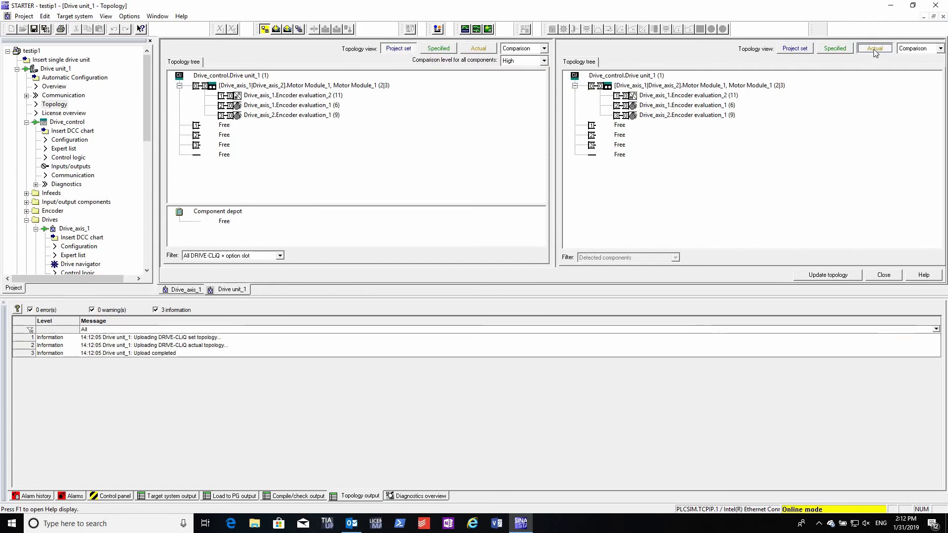